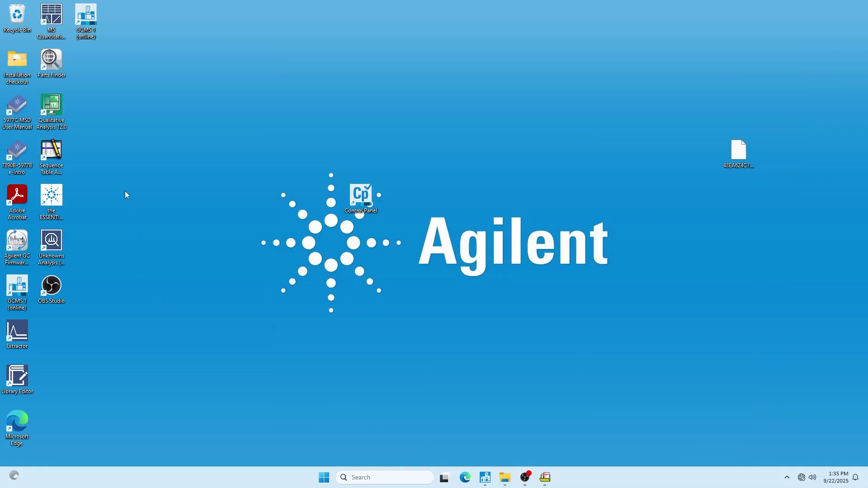
# - Launch Qualitative Analysis 12.0 and open the MeOH Blank.d data file
pyautogui.doubleClick(51, 111)
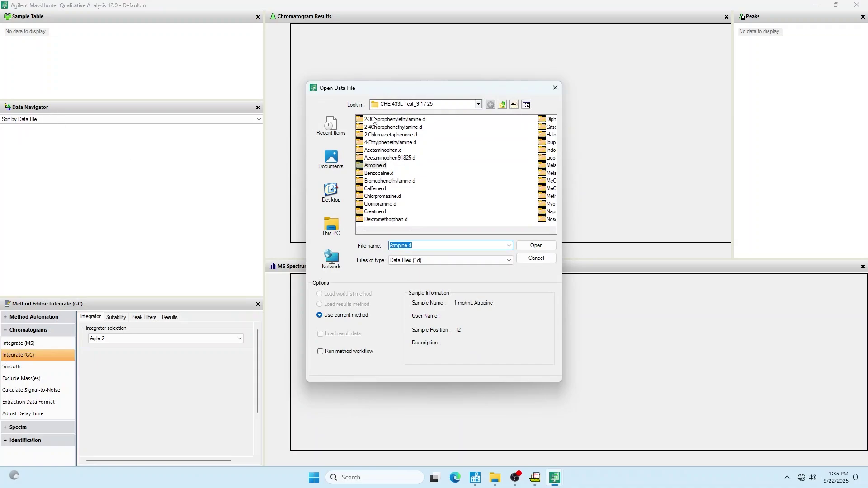
pyautogui.moveTo(445, 90); pyautogui.dragTo(398, 97)
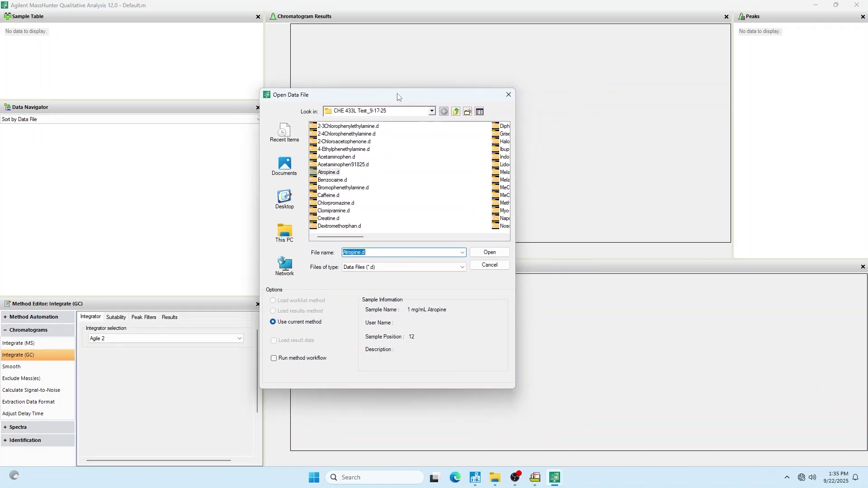
pyautogui.hscroll(1, 477, 242)
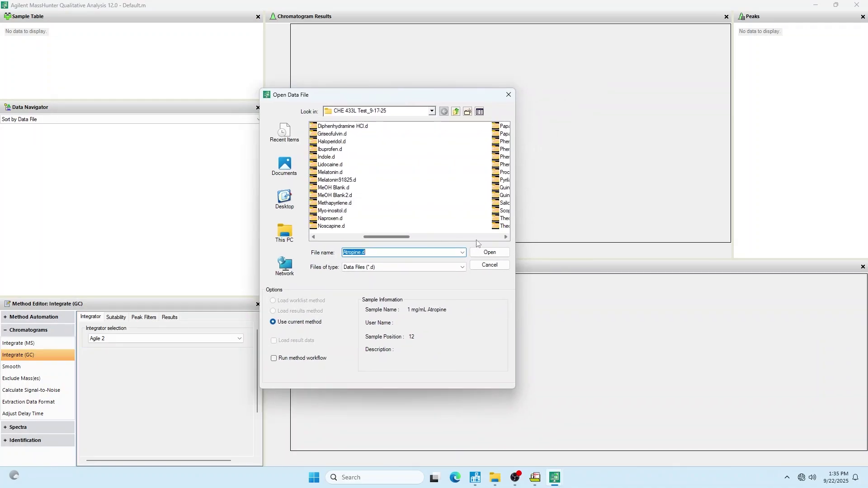
pyautogui.click(336, 189)
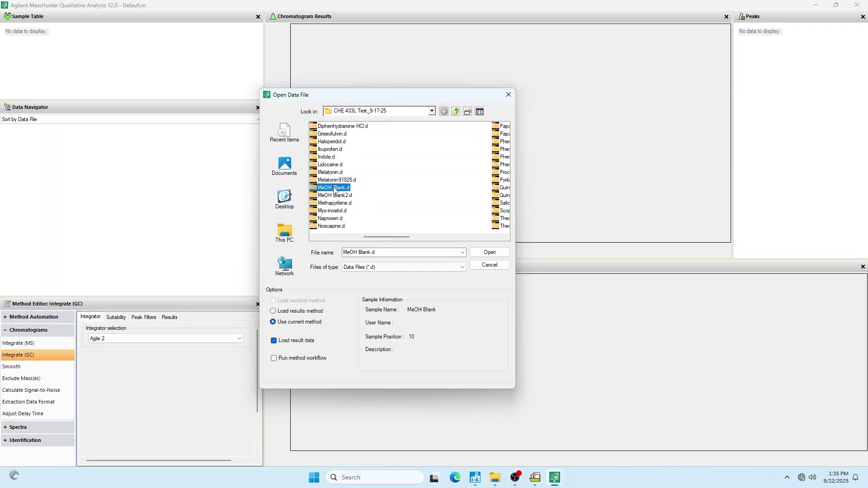
pyautogui.click(492, 254)
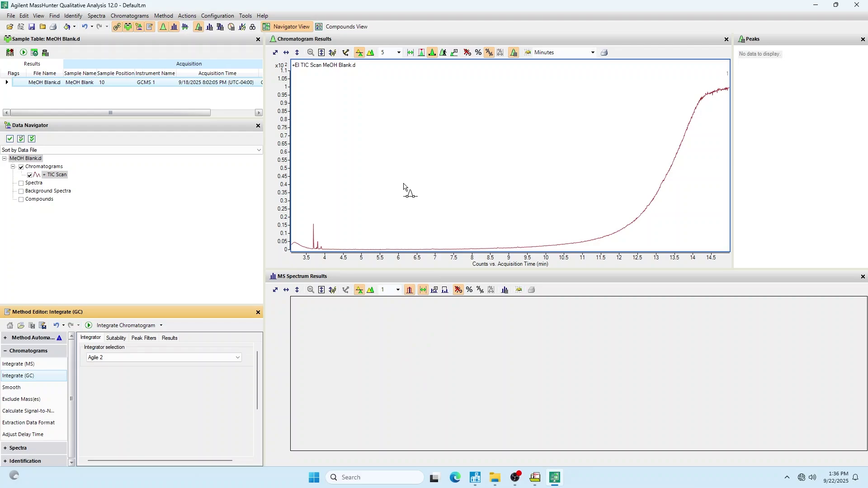
# - Extract blank spectra at 6.137, 9.304 and 14.515 min, then bring up the 14.515-min spectrum's actions
pyautogui.doubleClick(404, 185)
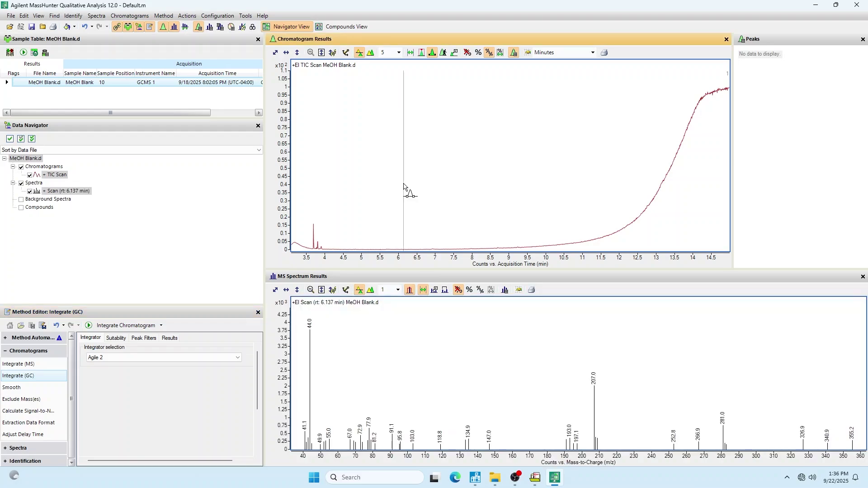
pyautogui.doubleClick(521, 173)
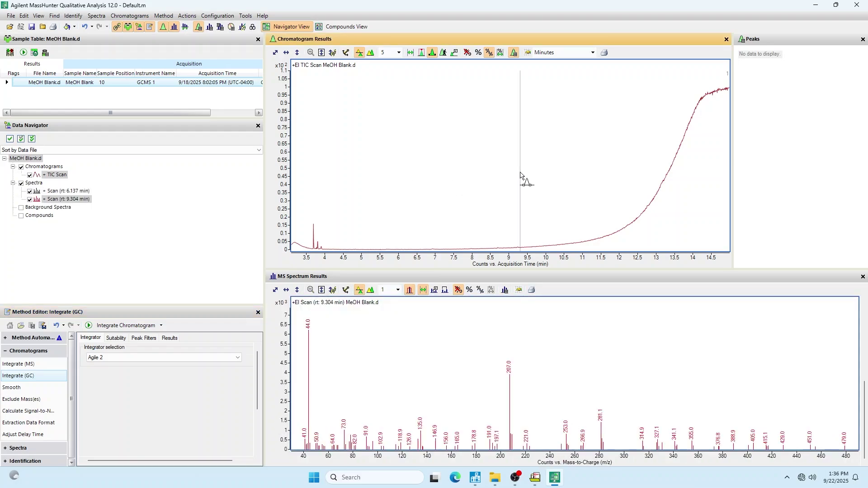
pyautogui.doubleClick(712, 132)
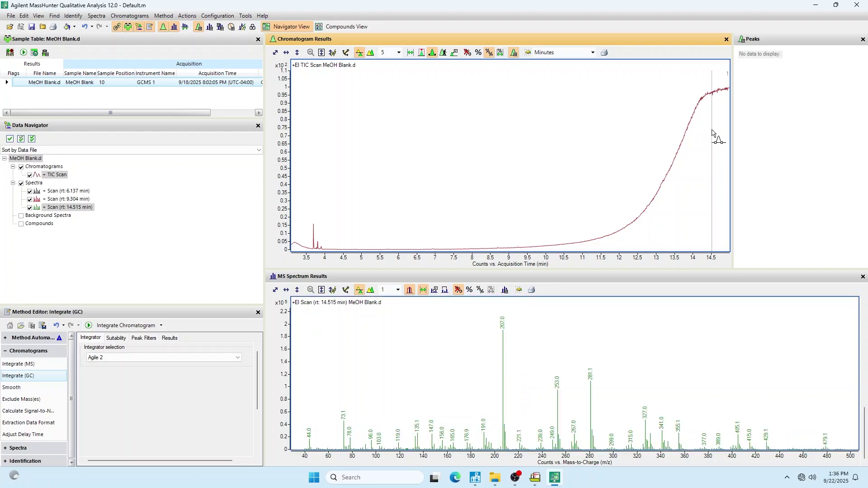
pyautogui.click(547, 319)
pyautogui.rightClick(548, 320)
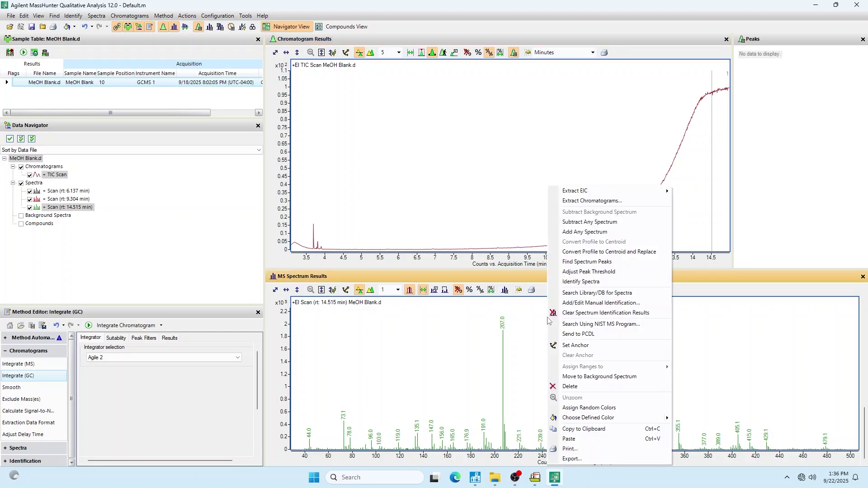
# - Search the 14.515-min blank spectrum in NIST and select the top Octasiloxane hit (match 676)
pyautogui.click(587, 324)
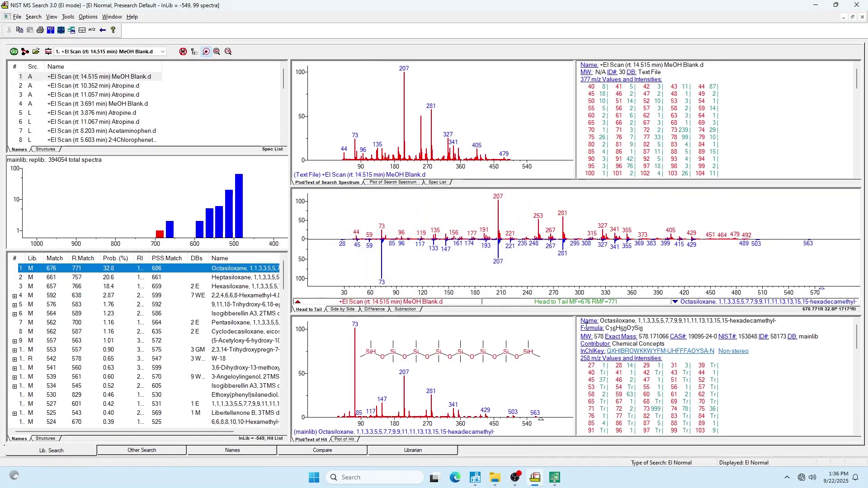
pyautogui.click(243, 272)
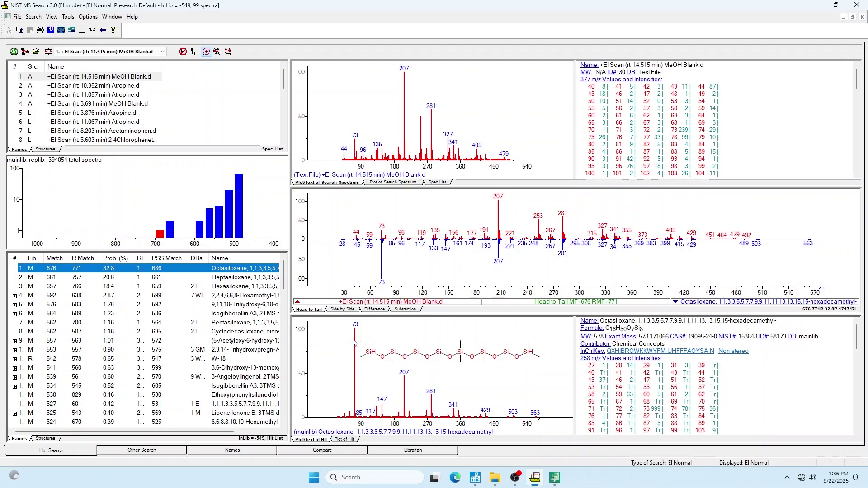
# - Back in MassHunter, zoom in and extract the 3.691-min peak spectrum (base peak m/z 207.0), then autoscale
pyautogui.click(813, 5)
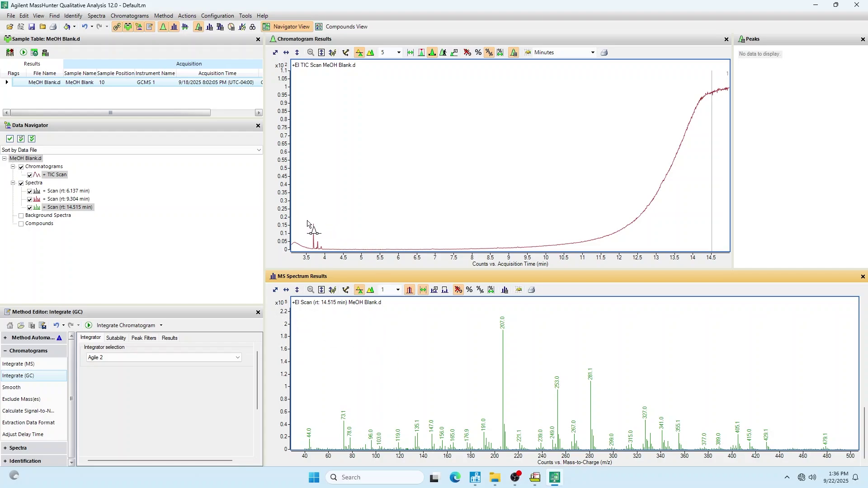
pyautogui.moveTo(308, 221); pyautogui.dragTo(330, 249)
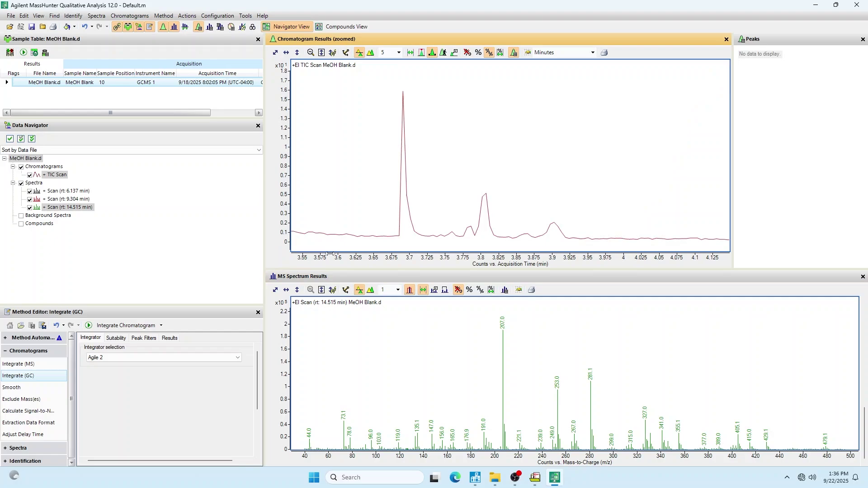
pyautogui.doubleClick(403, 160)
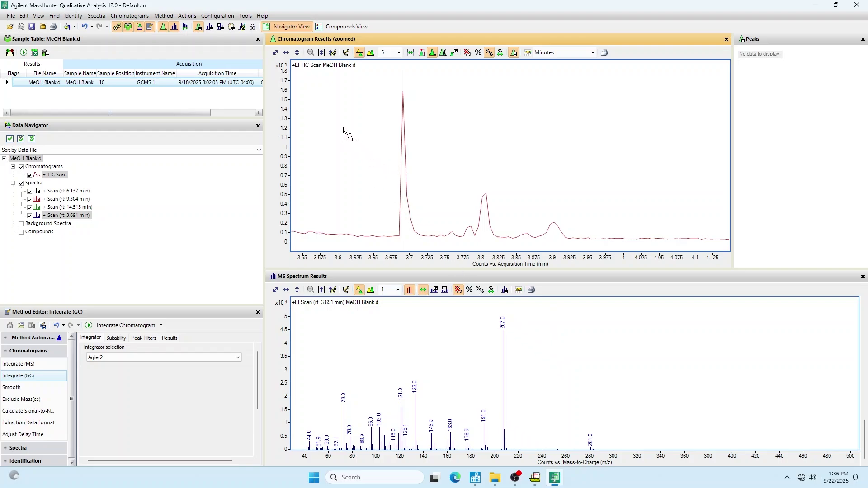
pyautogui.click(275, 52)
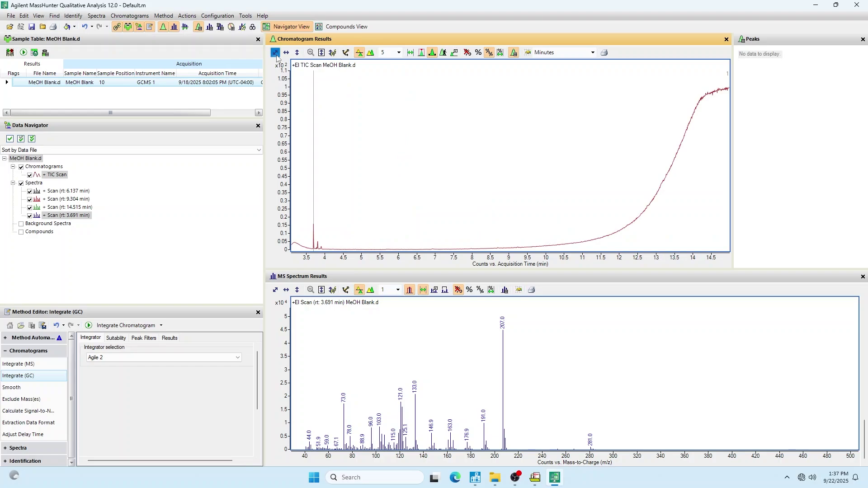
# - Open Atropine.d as a second data file
pyautogui.click(10, 28)
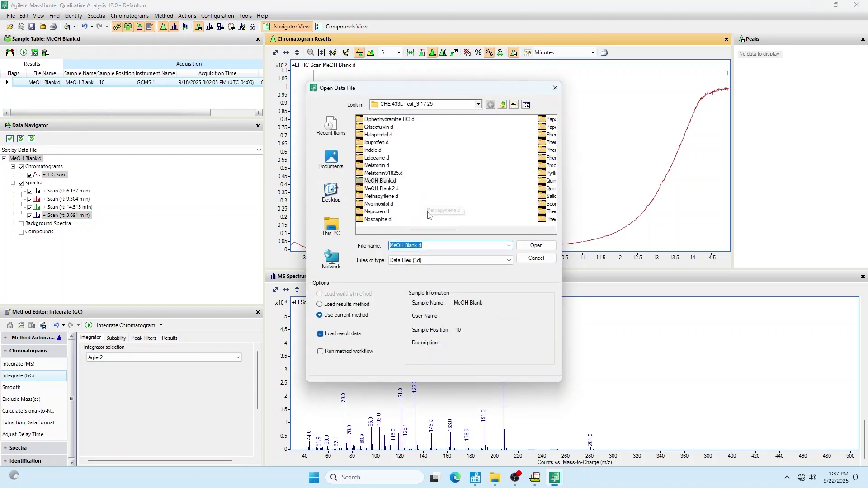
pyautogui.moveTo(432, 230); pyautogui.dragTo(375, 231)
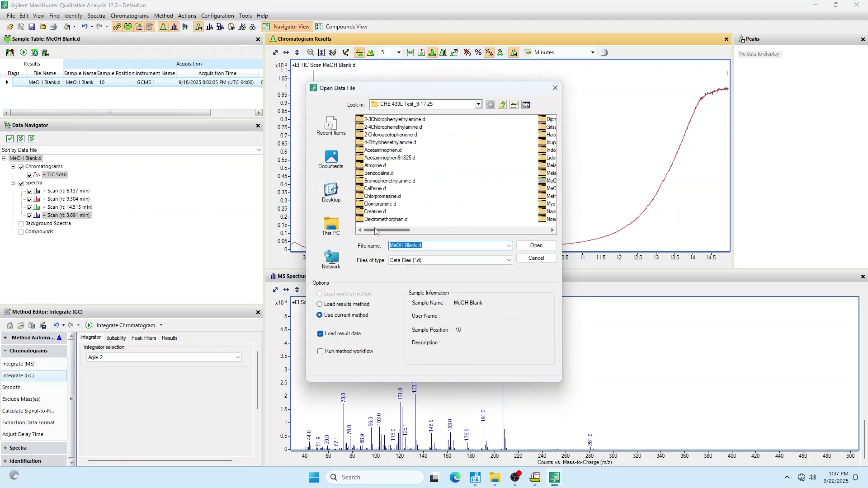
pyautogui.doubleClick(376, 166)
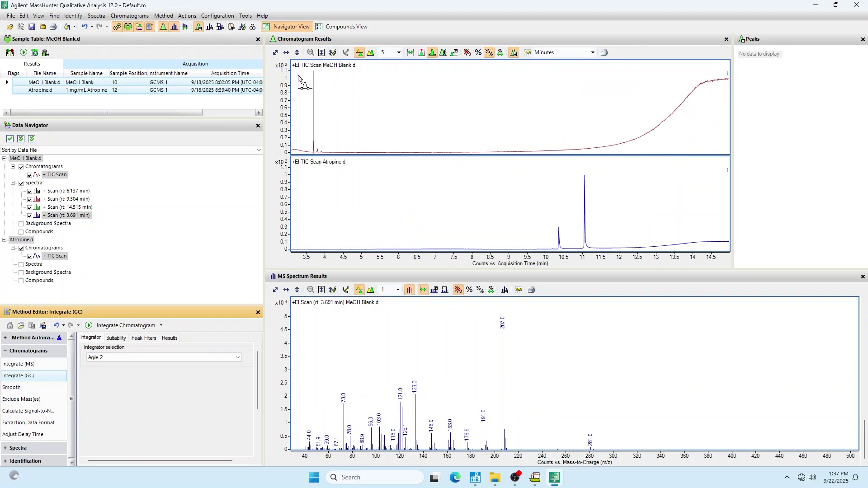
# - Zoom in on the Atropine peak and extract its 11.057-min spectrum (base peak m/z 124.1)
pyautogui.moveTo(297, 81)
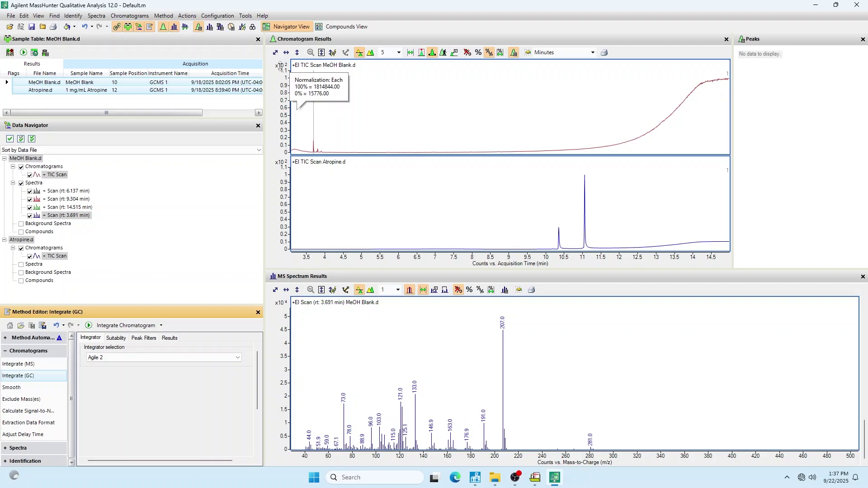
pyautogui.moveTo(293, 180)
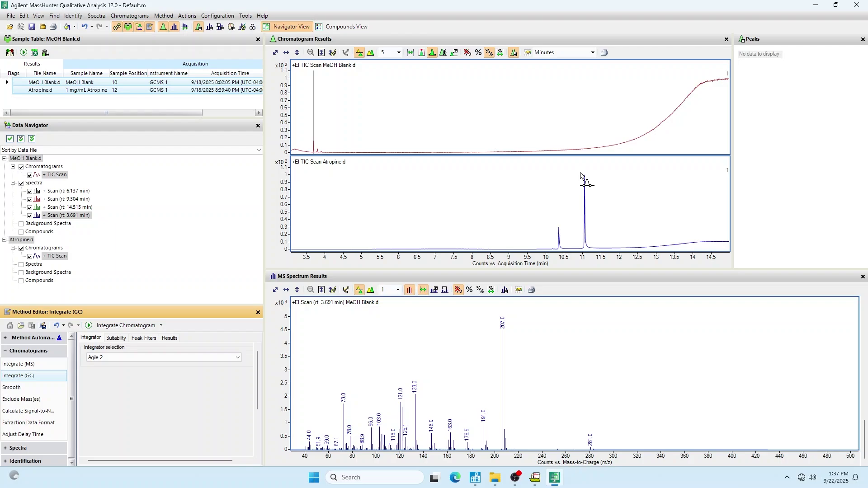
pyautogui.moveTo(581, 172); pyautogui.dragTo(594, 254)
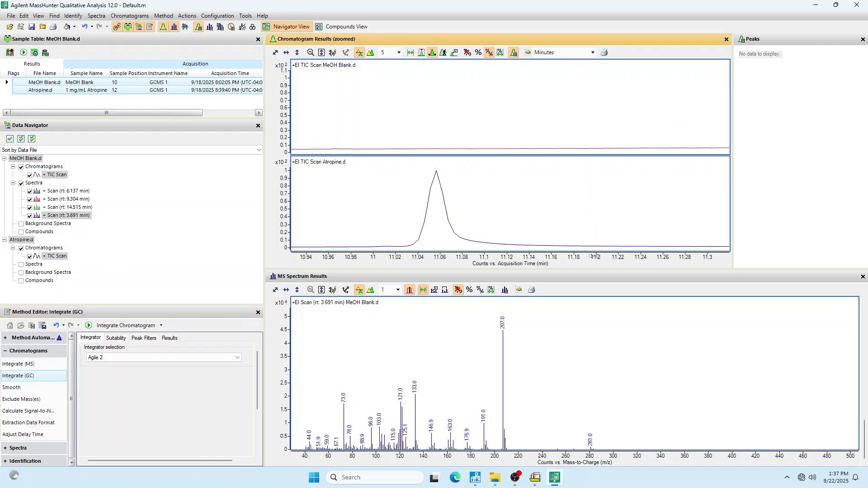
pyautogui.doubleClick(437, 172)
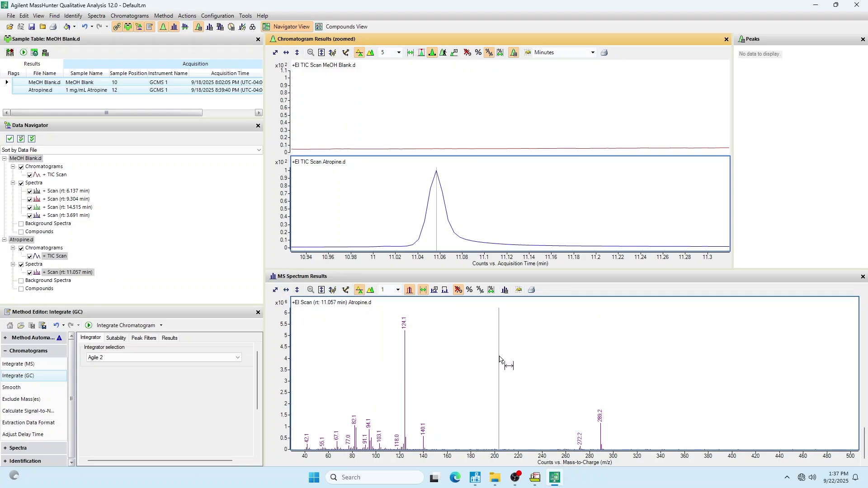
# - Search the 11.057-min spectrum in NIST, compare (S)-Hyoscyamine (924) and Atropine (922) hits, then minimize NIST
pyautogui.rightClick(504, 355)
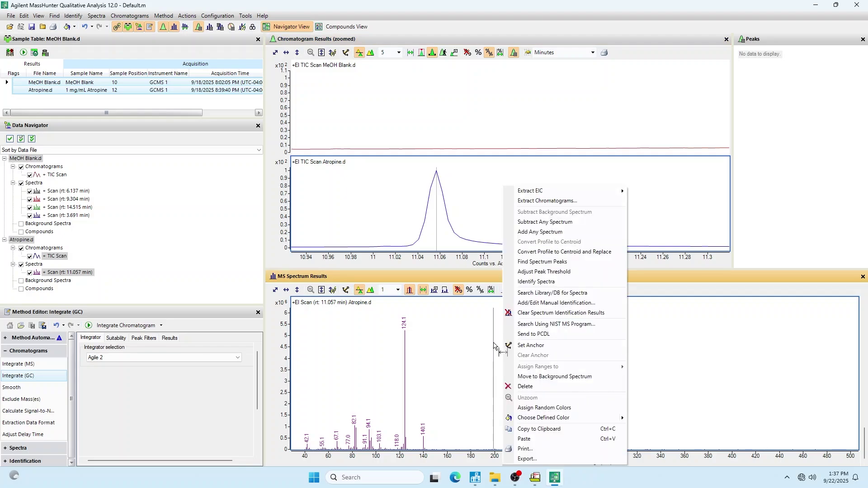
pyautogui.click(562, 327)
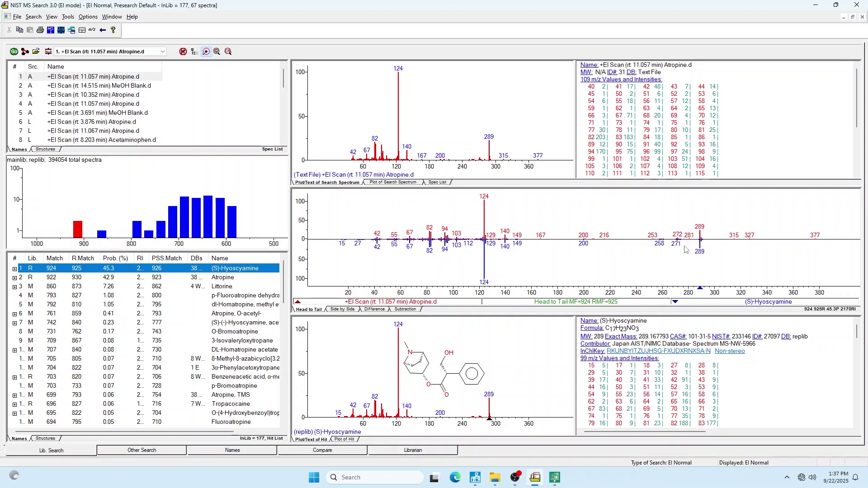
pyautogui.click(236, 281)
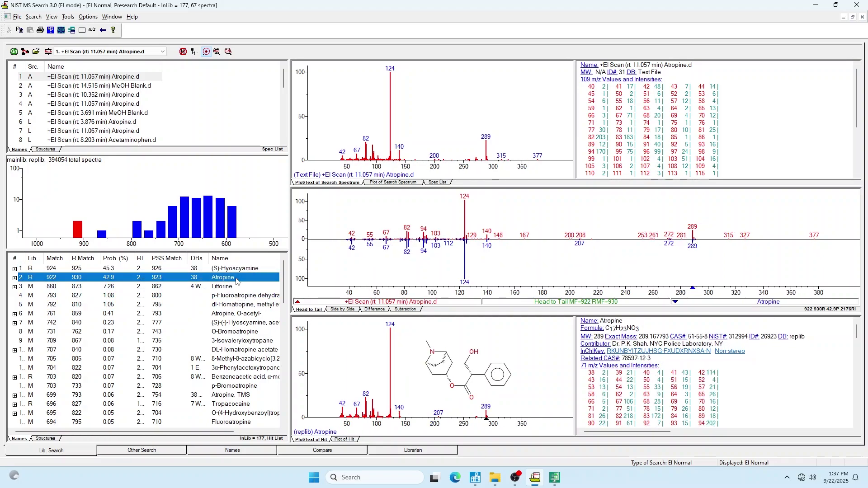
pyautogui.press('Up')
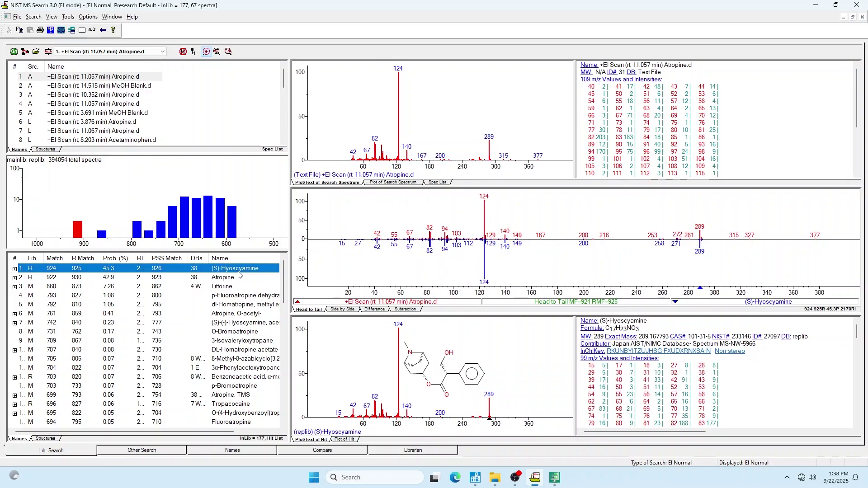
pyautogui.click(232, 281)
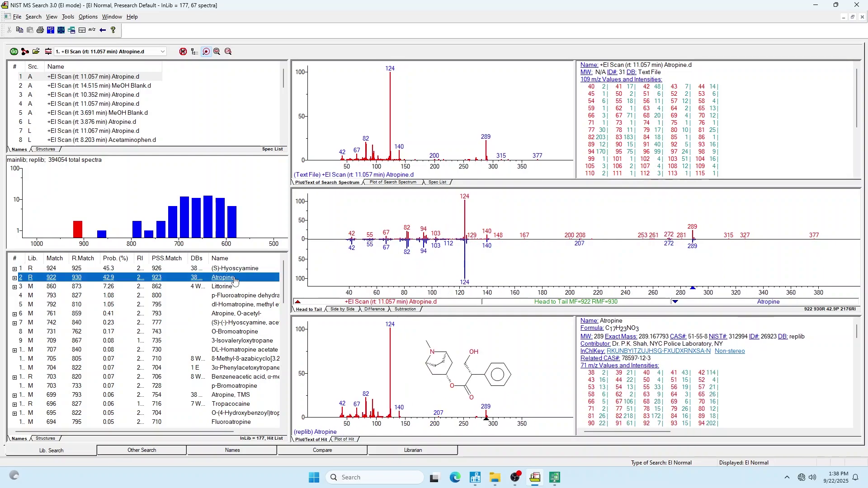
pyautogui.click(243, 271)
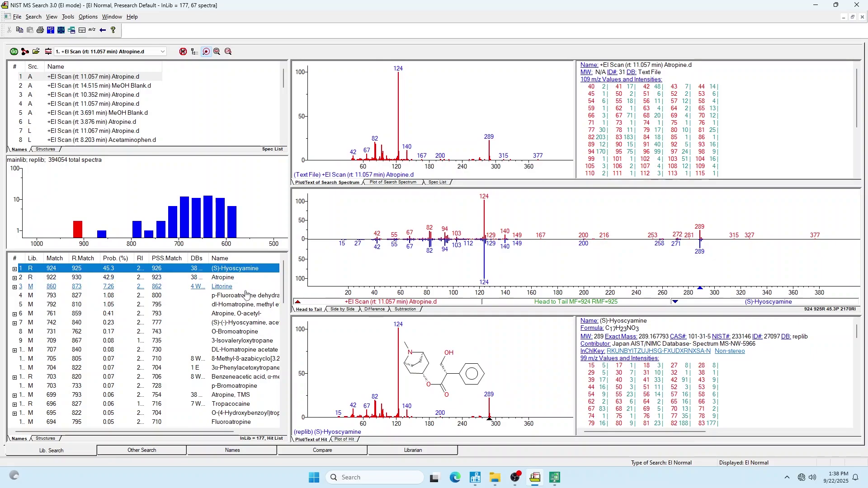
pyautogui.click(813, 5)
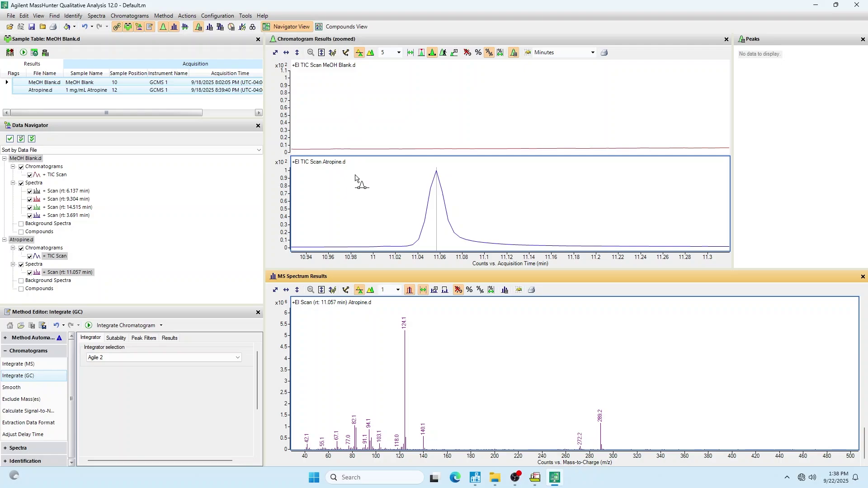
# - Autoscale, then zoom in and extract the Atropine spectrum at 10.352 min (base peak m/z 124.1, ion 271.2)
pyautogui.click(276, 53)
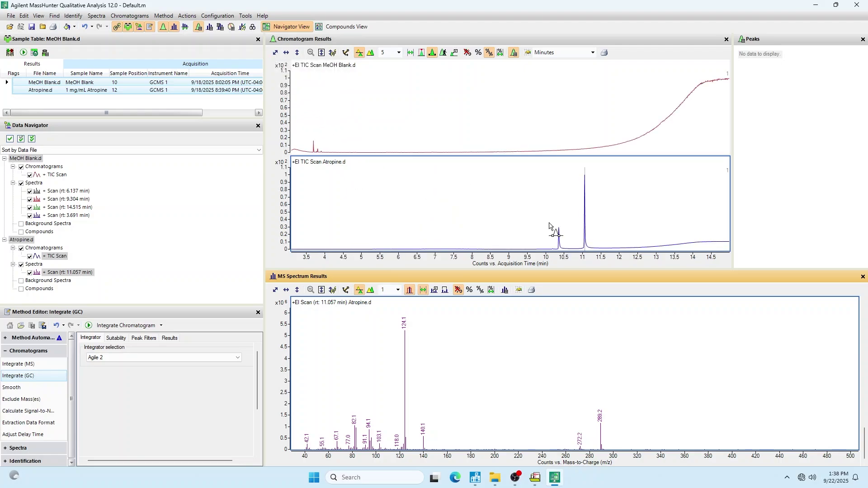
pyautogui.moveTo(550, 224); pyautogui.dragTo(571, 256)
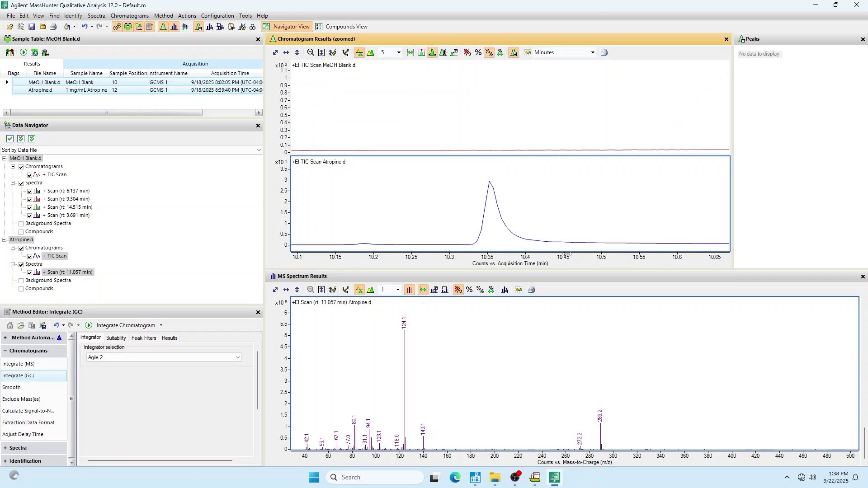
pyautogui.doubleClick(490, 193)
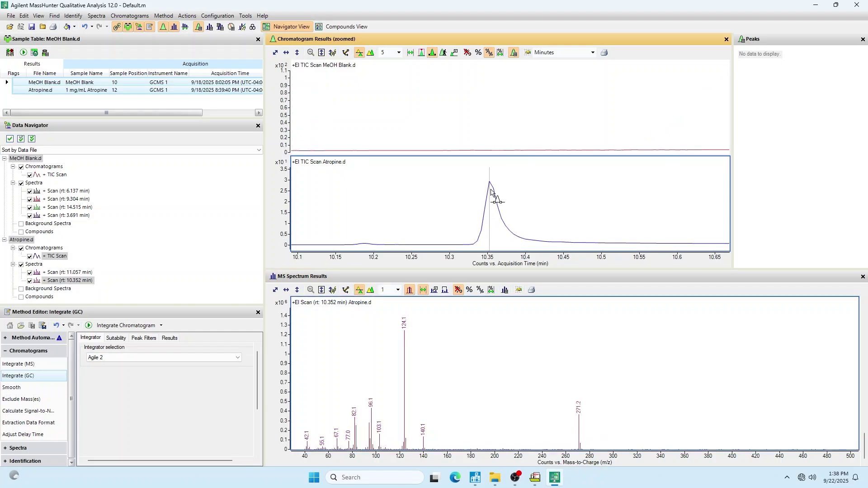
pyautogui.rightClick(445, 324)
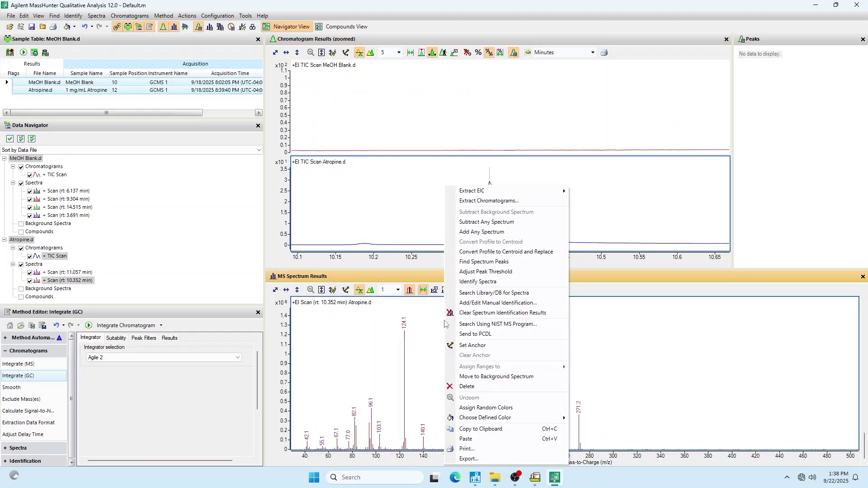
# - Search the 10.352-min spectrum in NIST, compare Dehydrohyoscinamine and Atropine hits, and return to the top benzeneacetic acid ester (942)
pyautogui.click(524, 324)
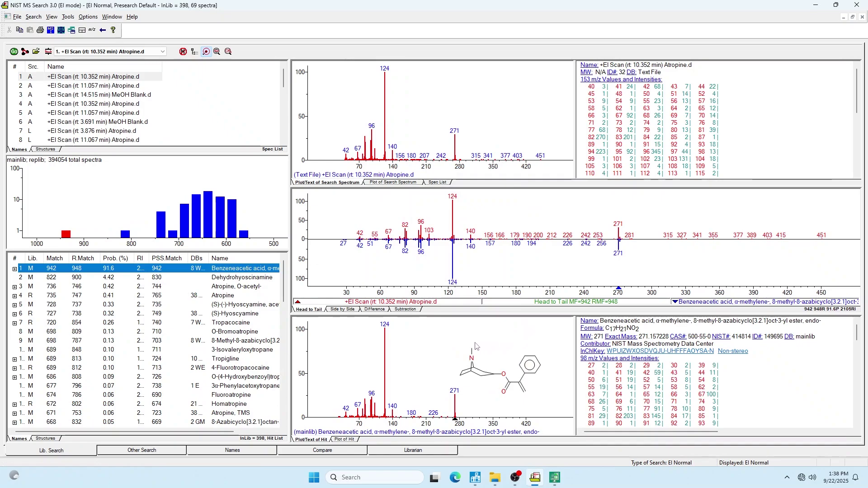
pyautogui.click(232, 281)
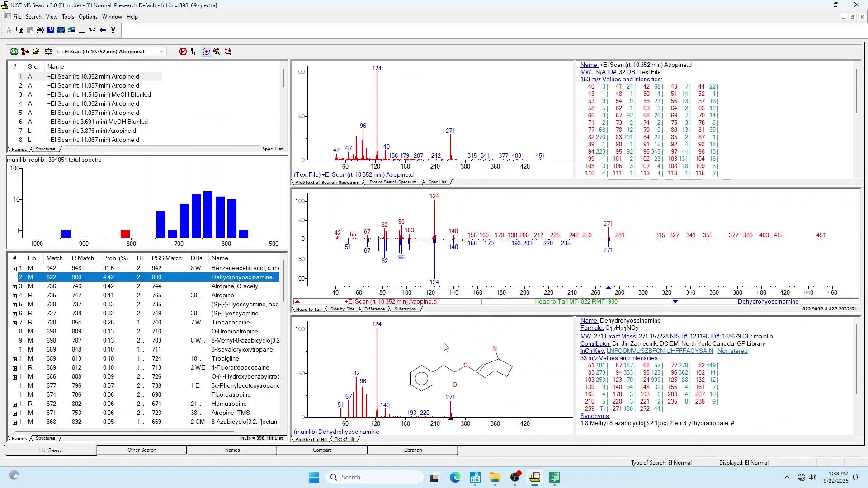
pyautogui.click(157, 298)
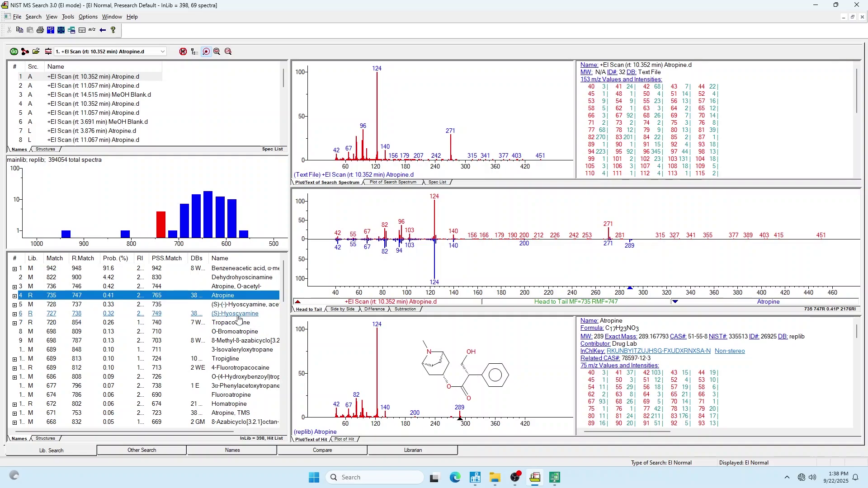
pyautogui.click(233, 278)
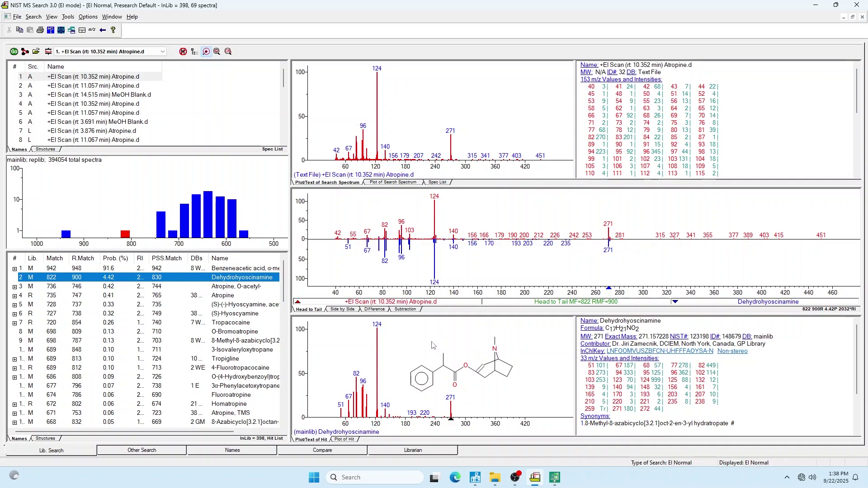
pyautogui.press('Up')
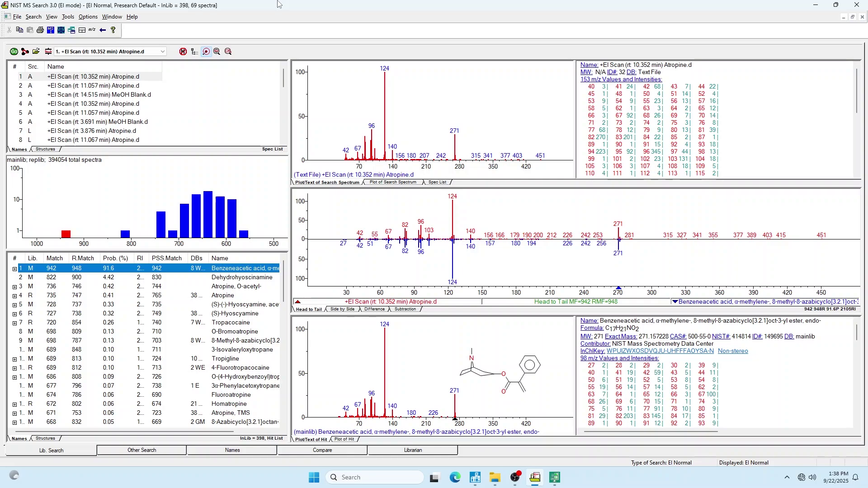
# - Minimize NIST MS Search and autoscale the chromatograms to their full time range
pyautogui.click(817, 5)
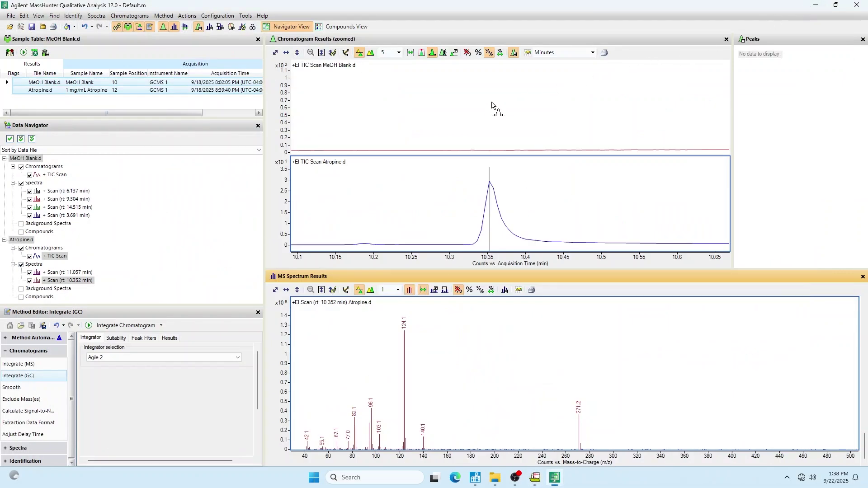
pyautogui.click(276, 53)
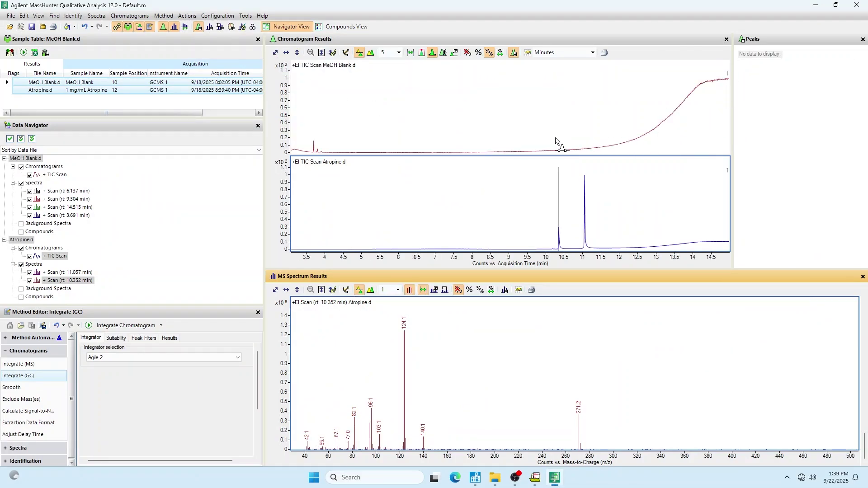